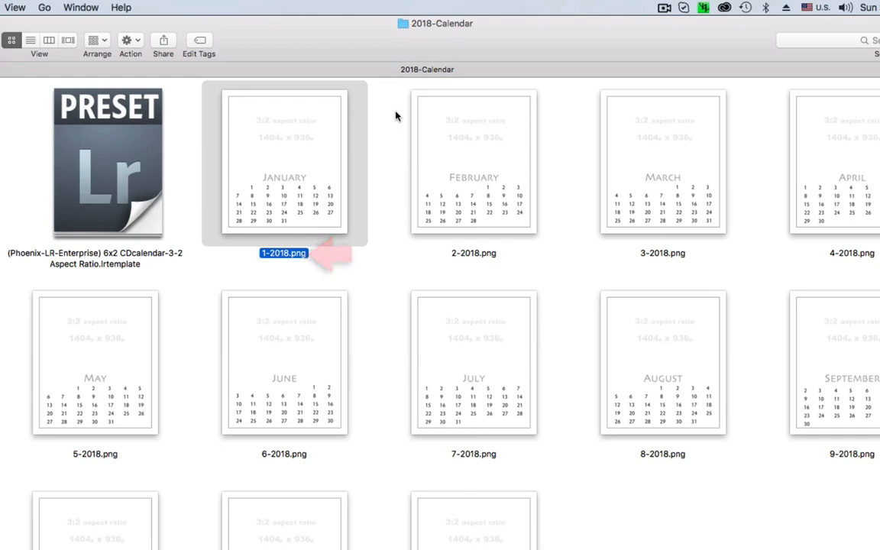
Open the January calendar image 1-2018.png in Adobe Photoshop CC 2017
right_click(291, 169)
mouse_move(330, 184)
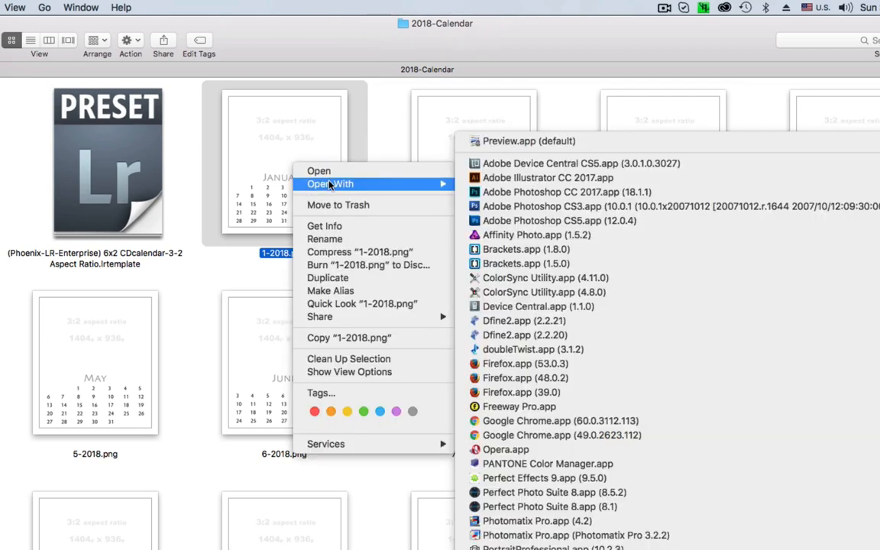
click(558, 194)
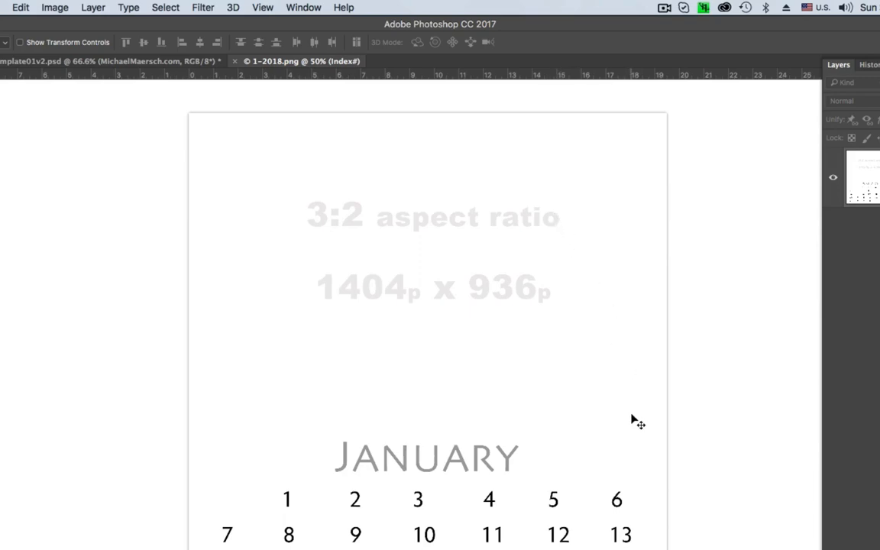
Convert the January calendar image to RGB Color mode
click(600, 409)
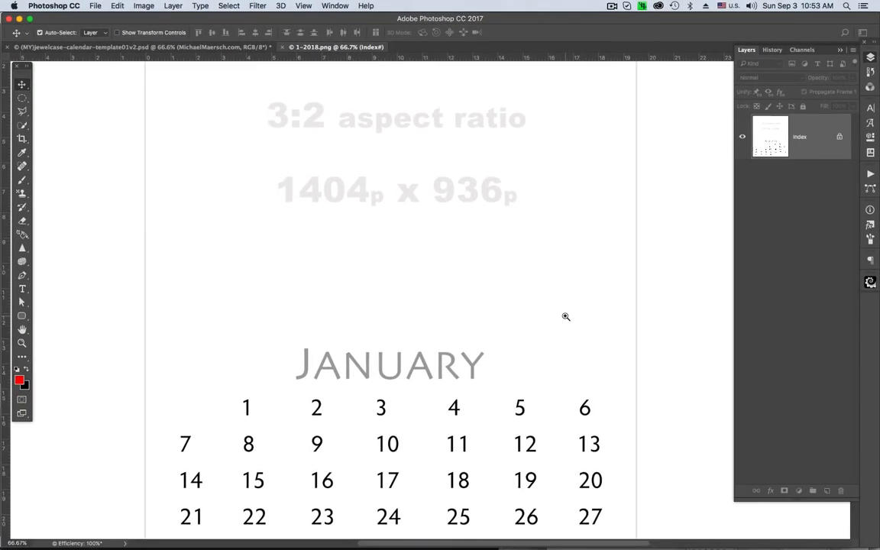
click(565, 316)
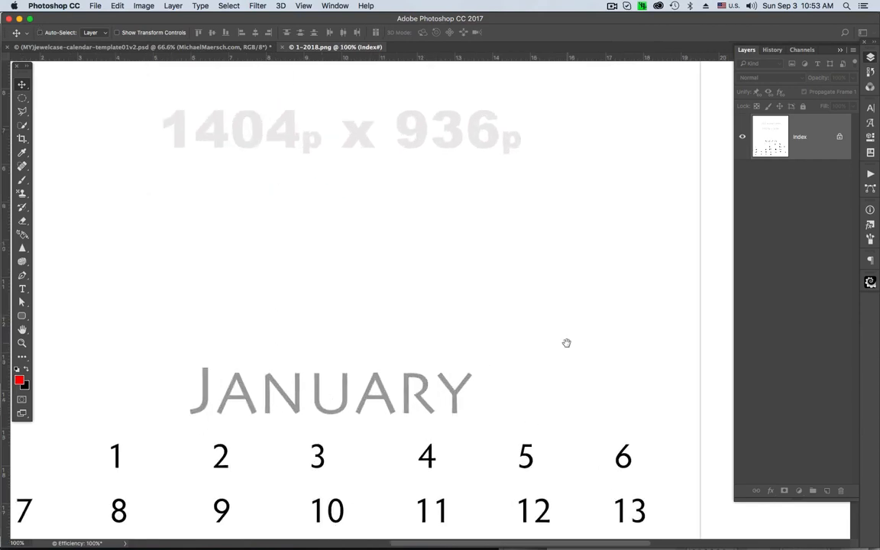
drag(565, 344, 547, 121)
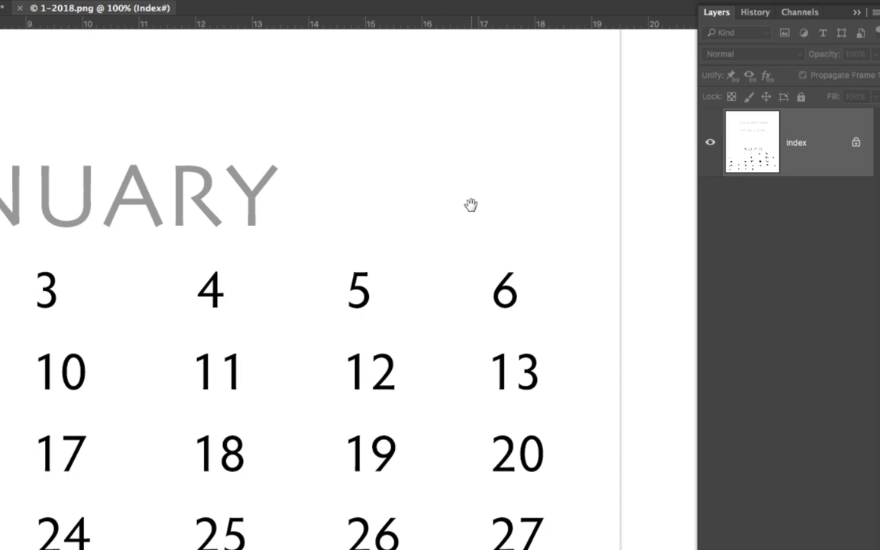
drag(467, 203, 459, 142)
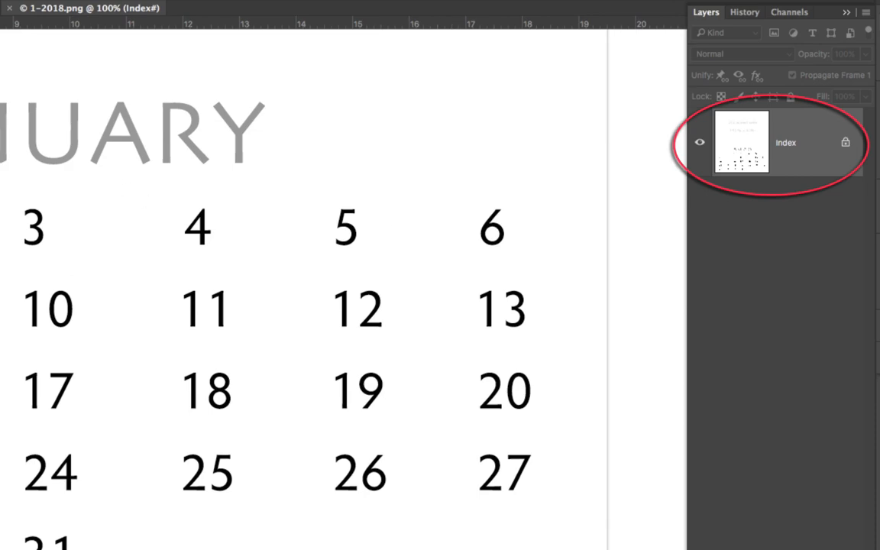
click(143, 6)
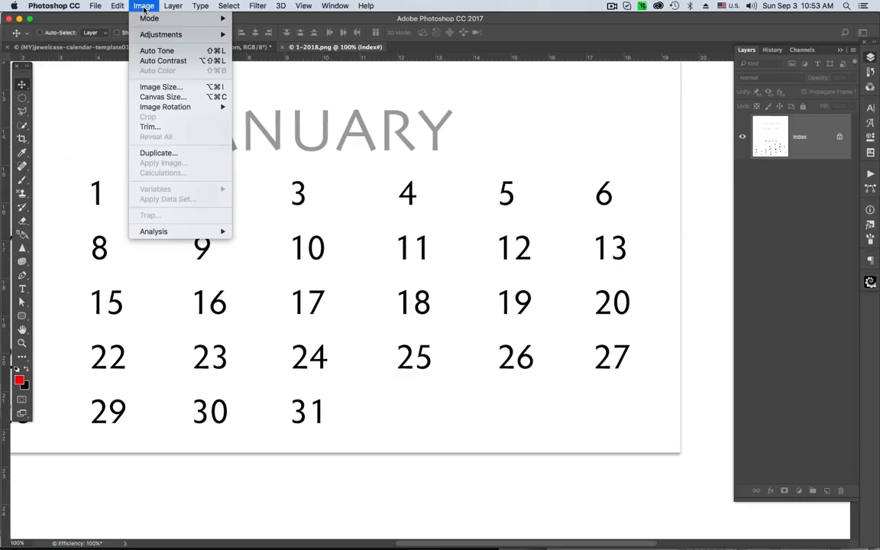
mouse_move(155, 18)
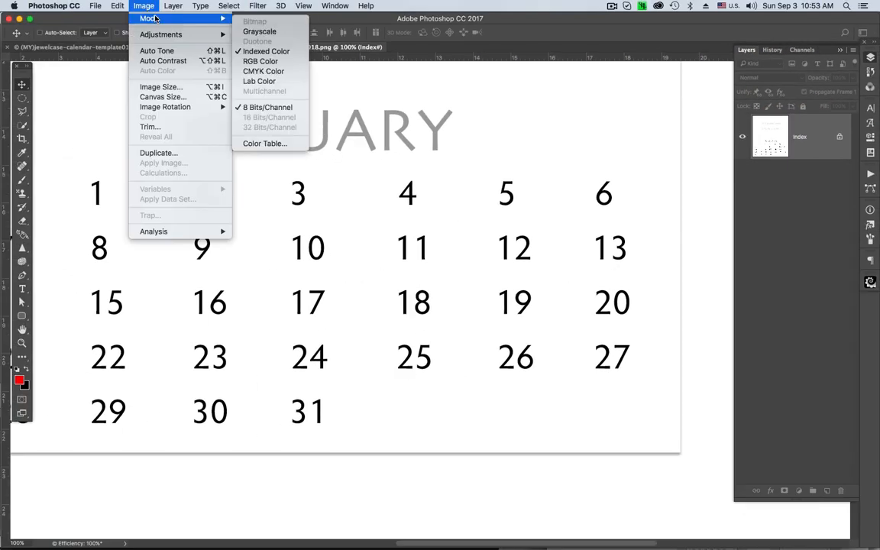
click(279, 69)
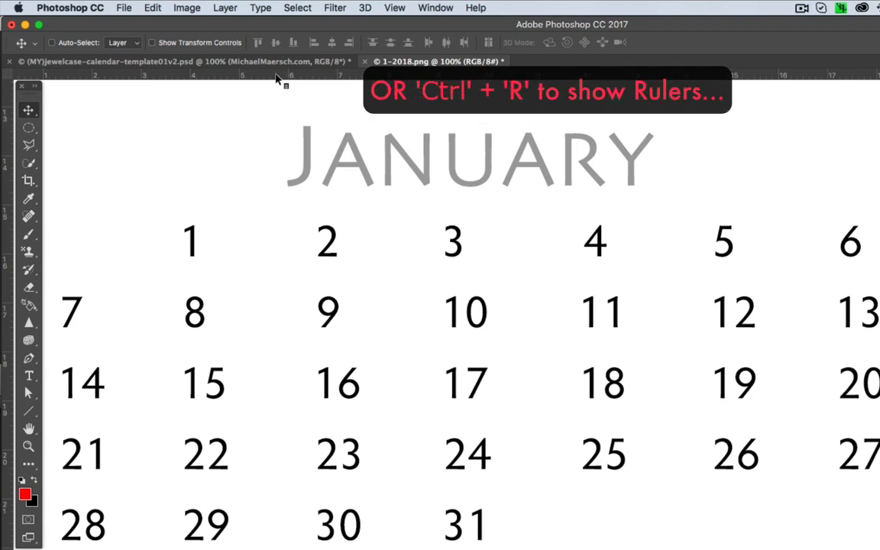
Set the ruler units to pixels and place a horizontal guide at about 1600 px, below the last row of dates
right_click(277, 77)
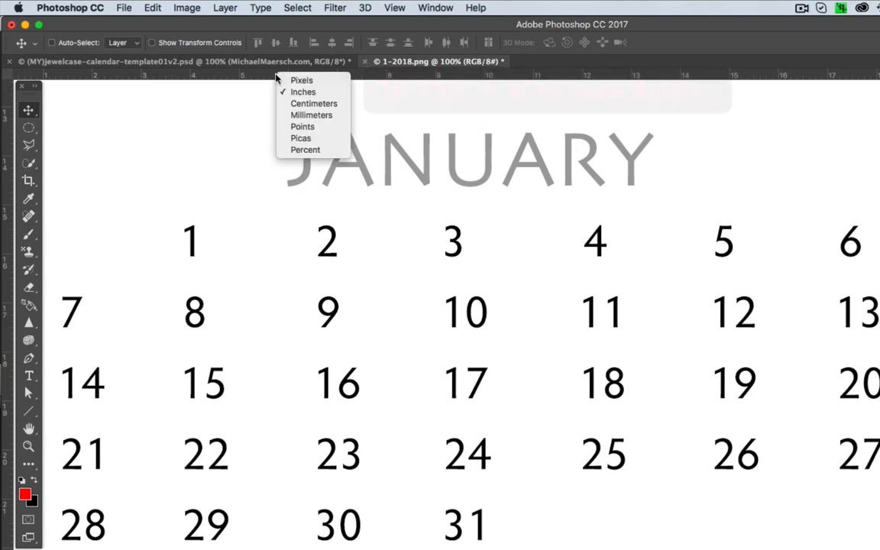
click(332, 82)
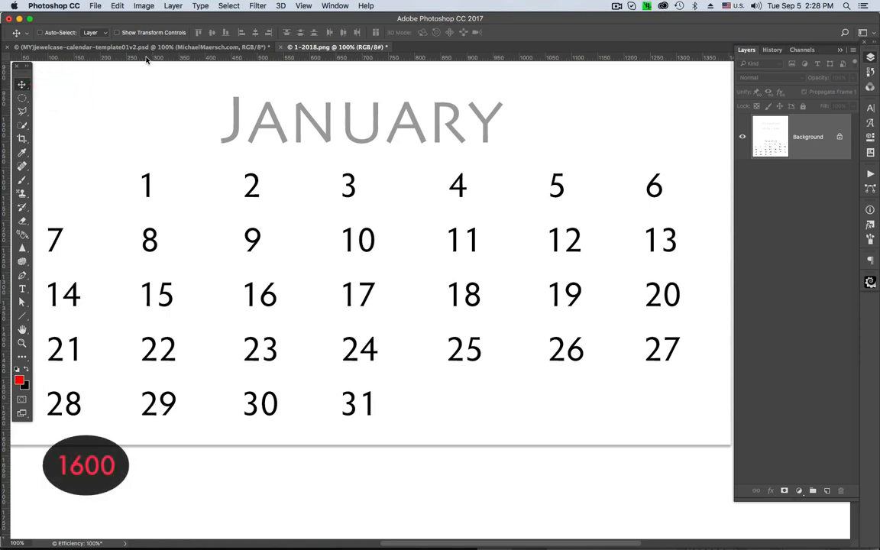
drag(146, 60, 157, 432)
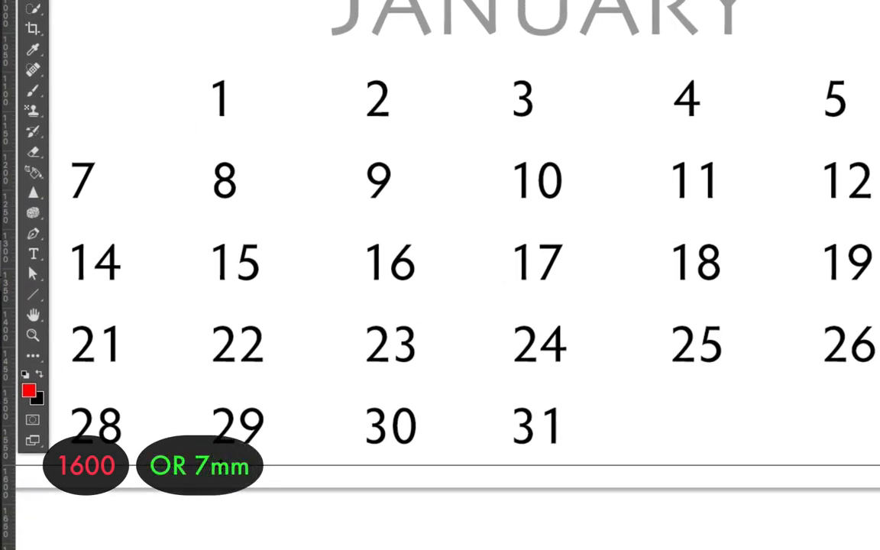
drag(220, 466, 220, 465)
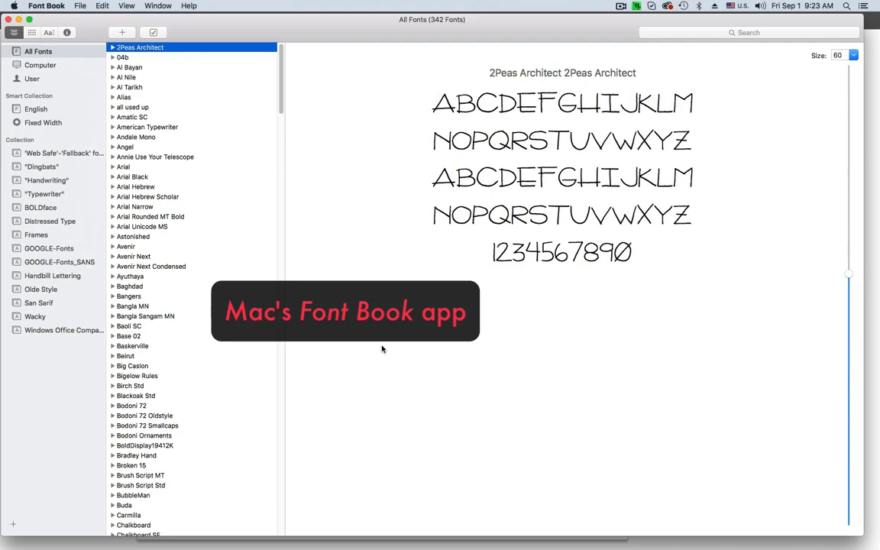
Switch to Font Book and examine the installed fonts one after another, including the Avenir styles in the San Sarif collection
key(Down)
key(Down)
key(Down)
key(Down)
key(Down)
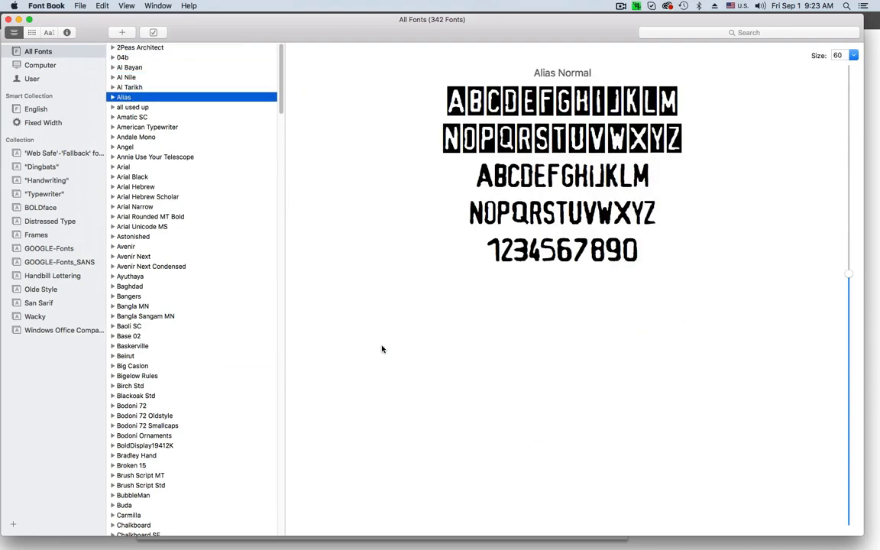
key(Down)
key(Down)
key(Down)
key(Down)
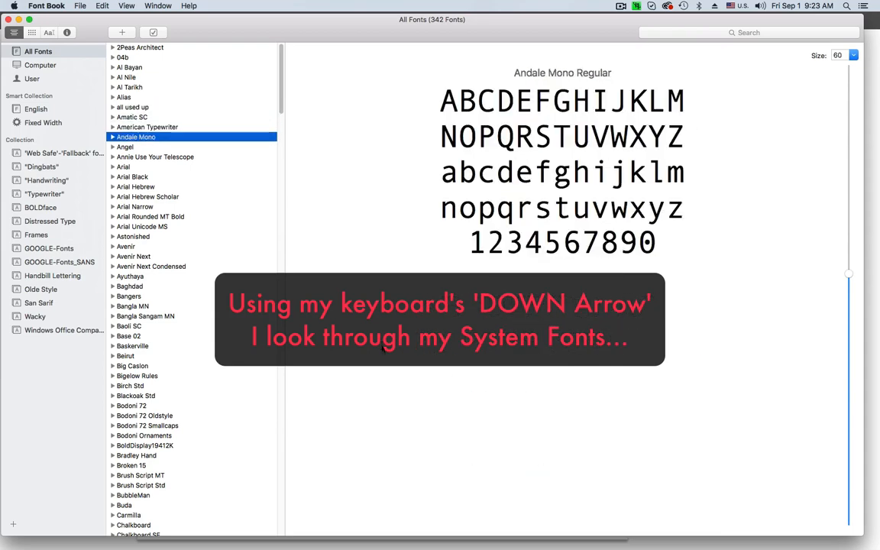
key(Down)
key(Down)
key(Down)
key(Down)
key(Down)
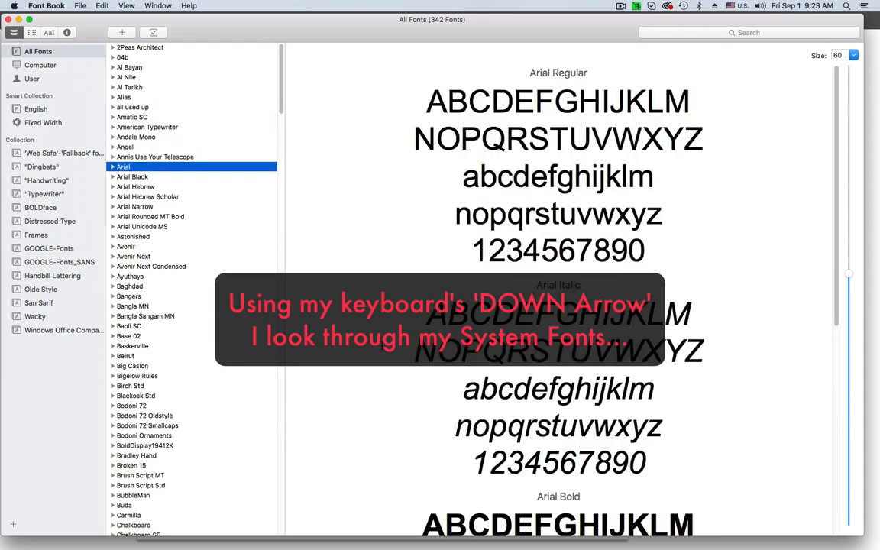
key(Down)
key(Down)
key(Down)
key(Down)
key(Down)
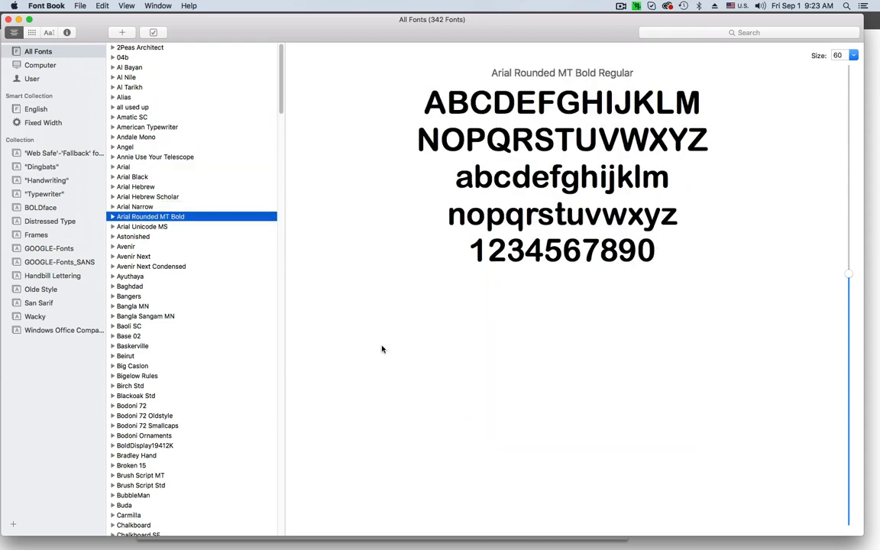
key(Down)
key(Down)
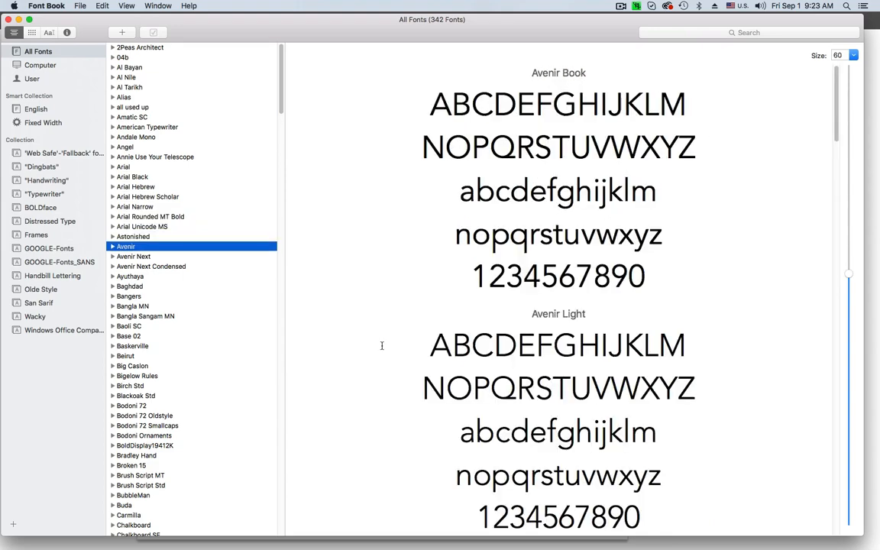
key(Down)
key(Down)
key(Down)
key(Down)
key(Down)
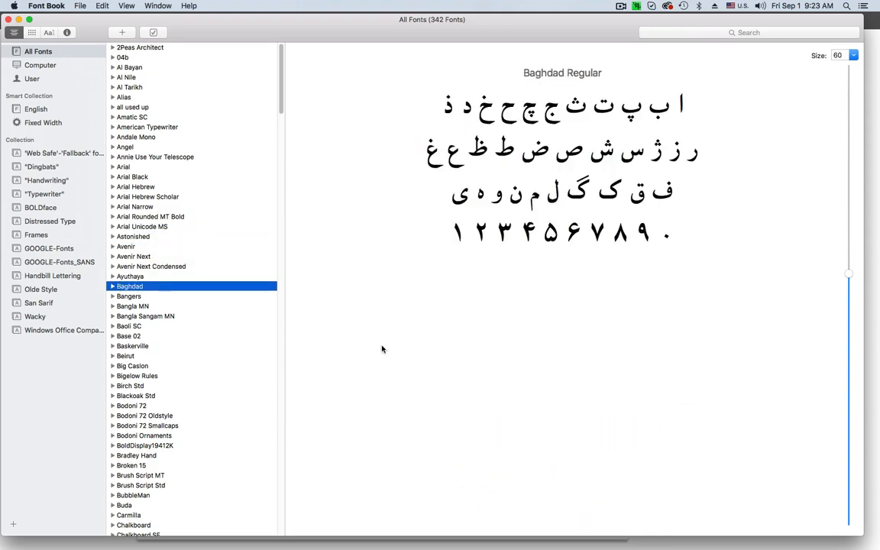
key(Down)
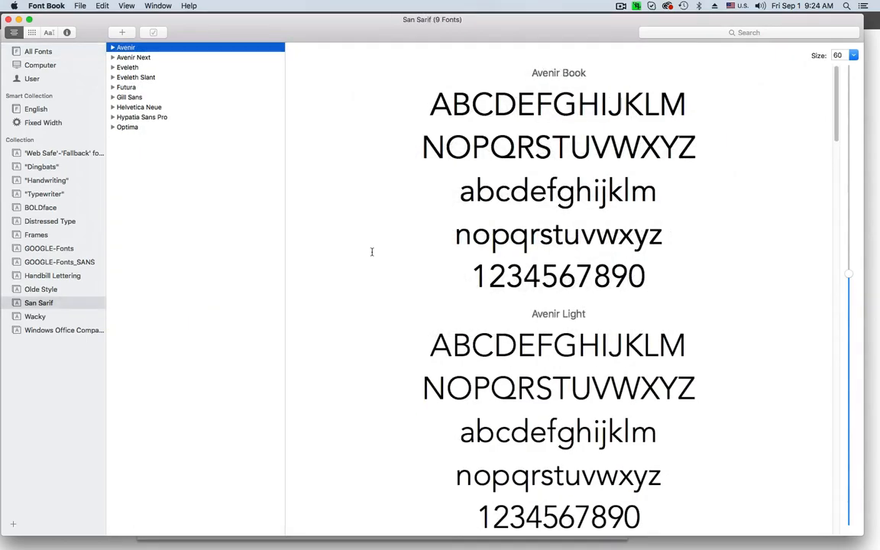
scroll(372, 252, down, 5)
scroll(372, 251, up, 3)
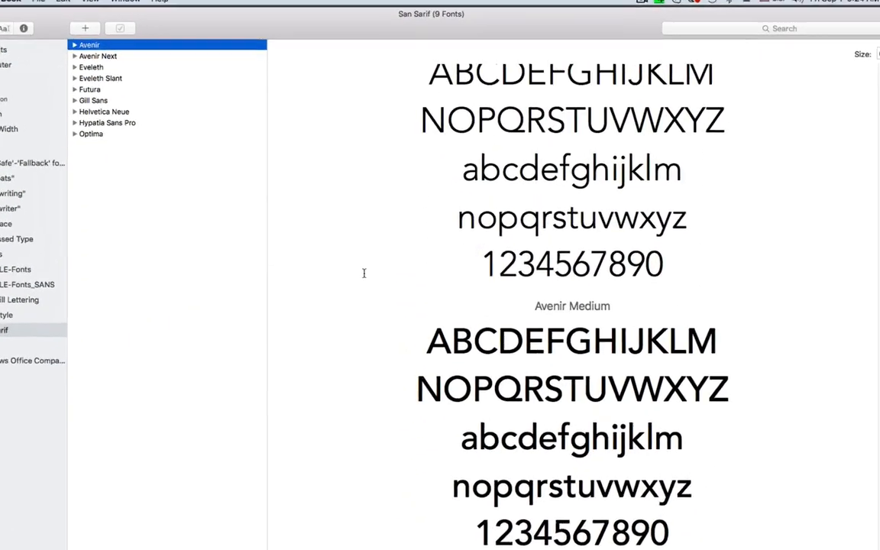
scroll(365, 274, up, 1)
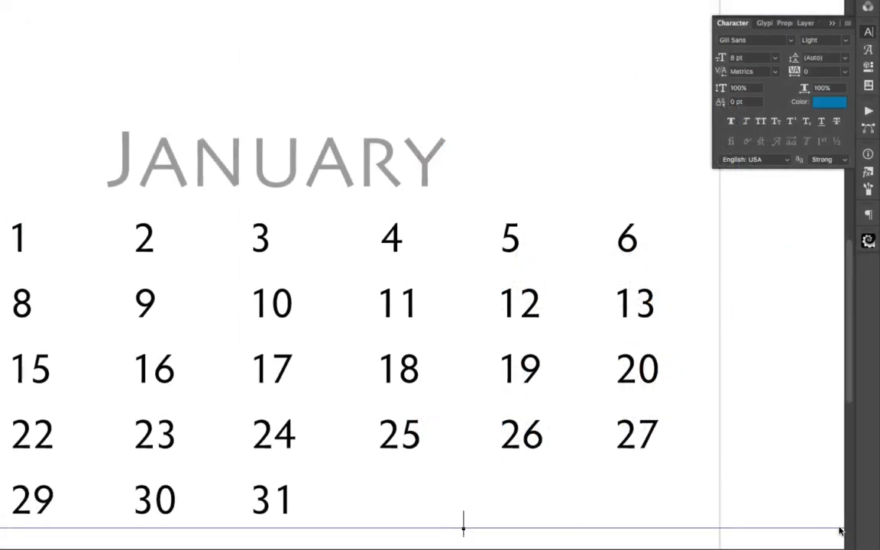
In Photoshop, enter the photographer's website name as text on the guide and shift it horizontally beneath the last two date columns
text(Michael)
key(super+Return)
text(Ma)
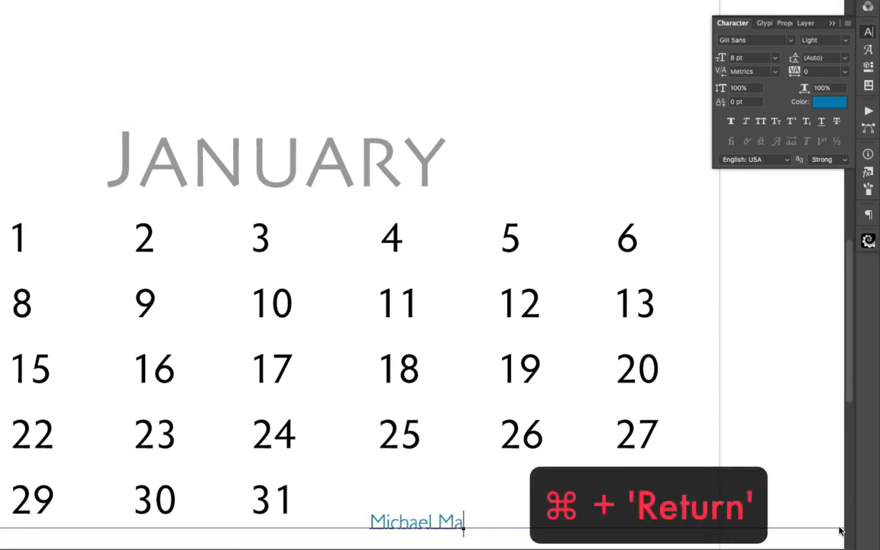
text(ersch)
key(ctrl+Return)
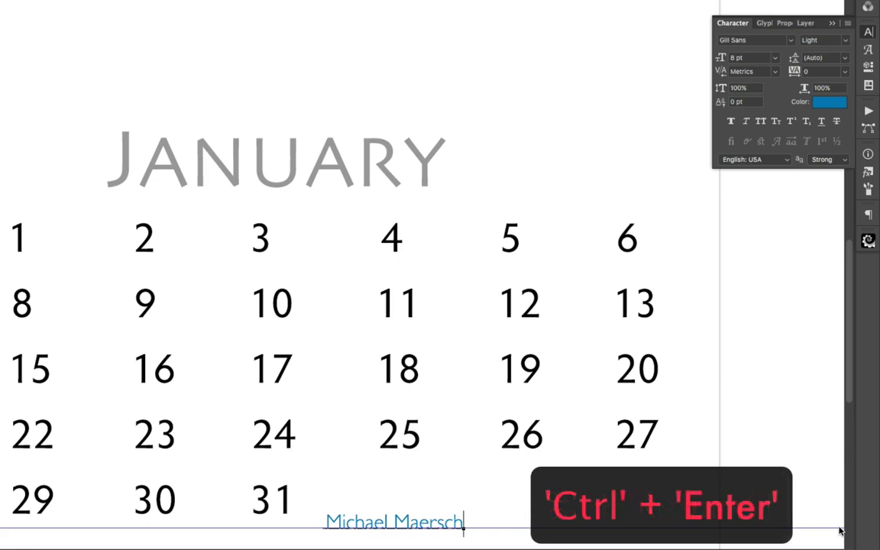
text(.com)
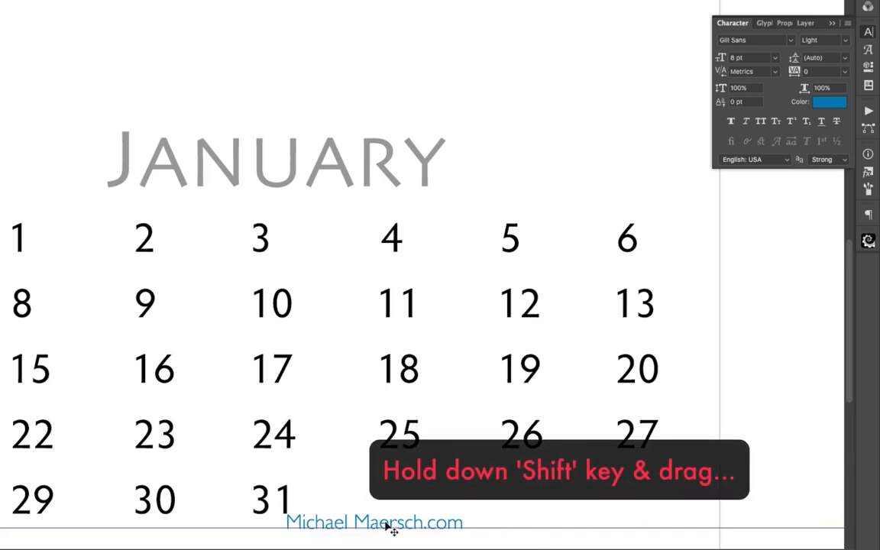
drag(389, 528, 591, 515)
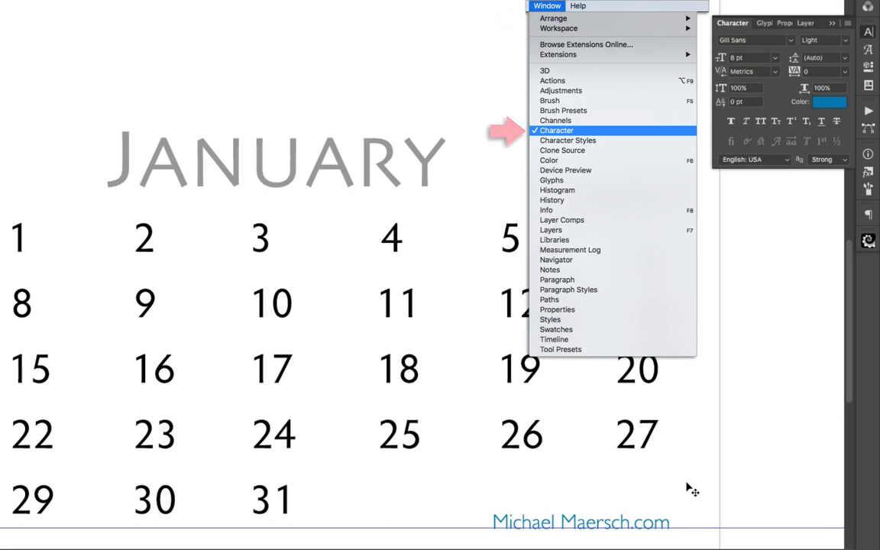
Set only the "com" ending of the website text to the Light Italic style
double_click(658, 524)
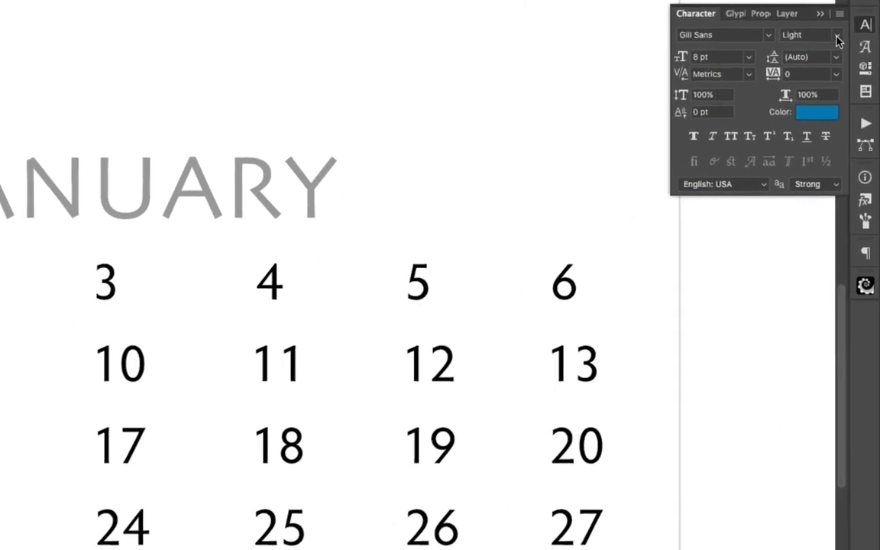
click(838, 39)
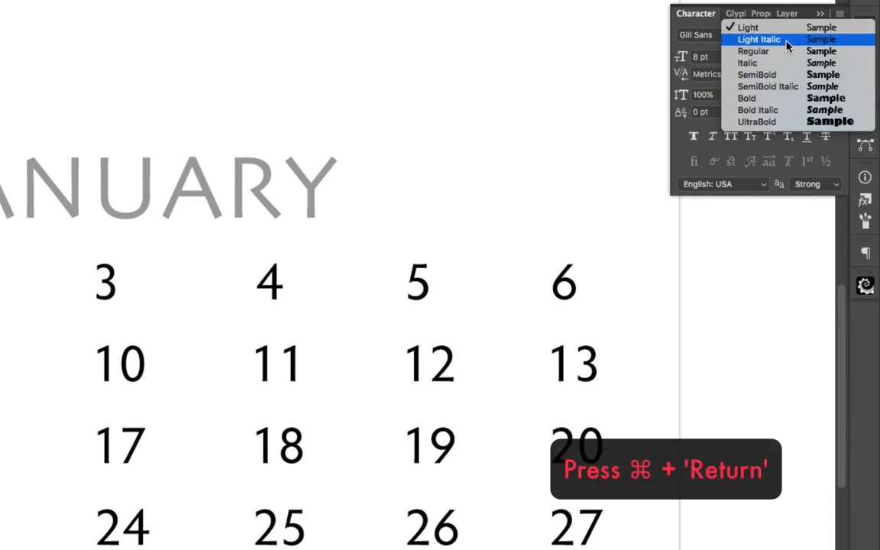
click(785, 39)
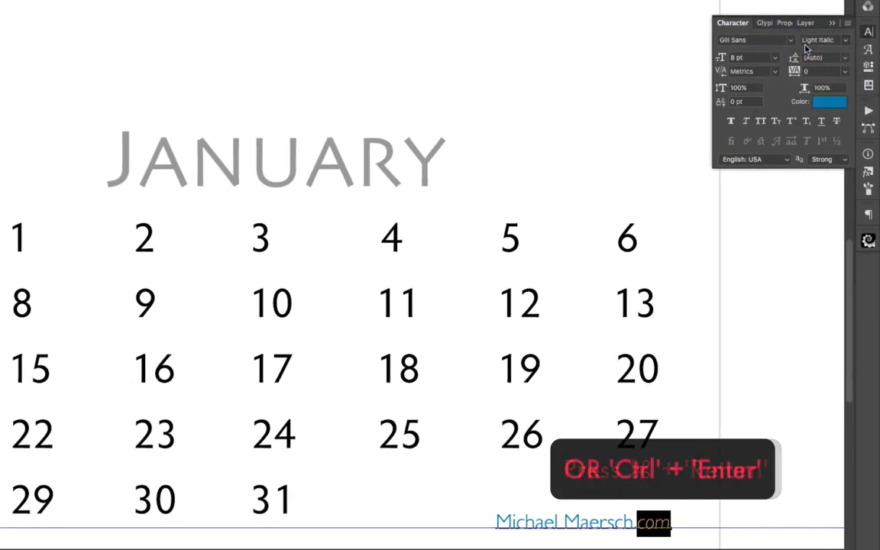
key(super+Return)
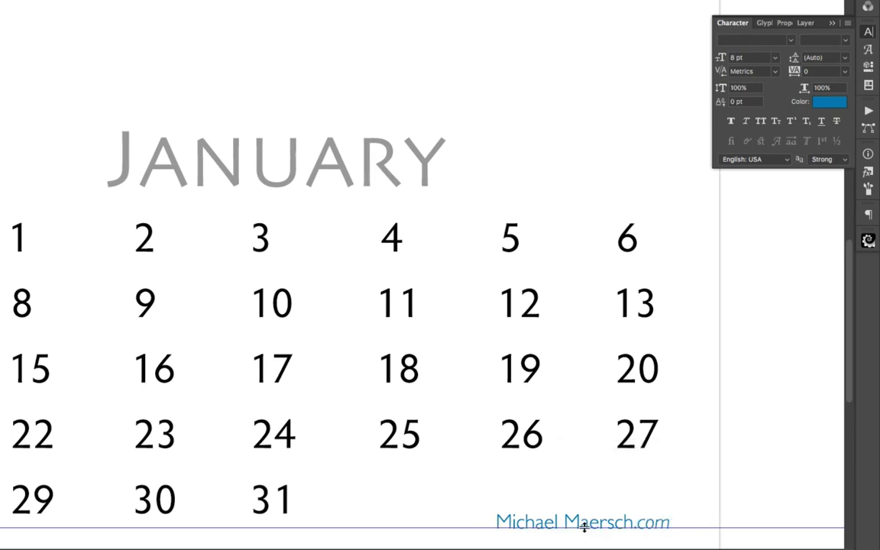
Set the website text's tracking to 25 and its horizontal scale to 90%
scroll(556, 194, down, 5)
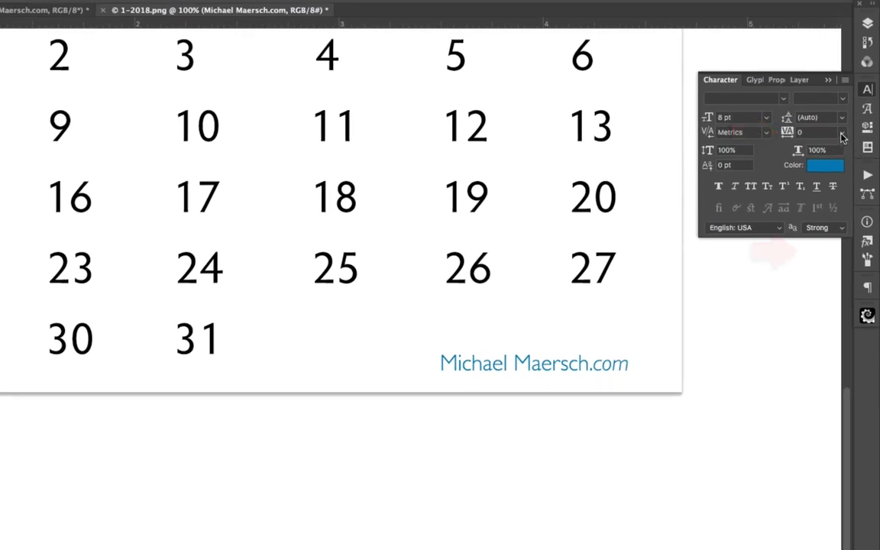
click(841, 133)
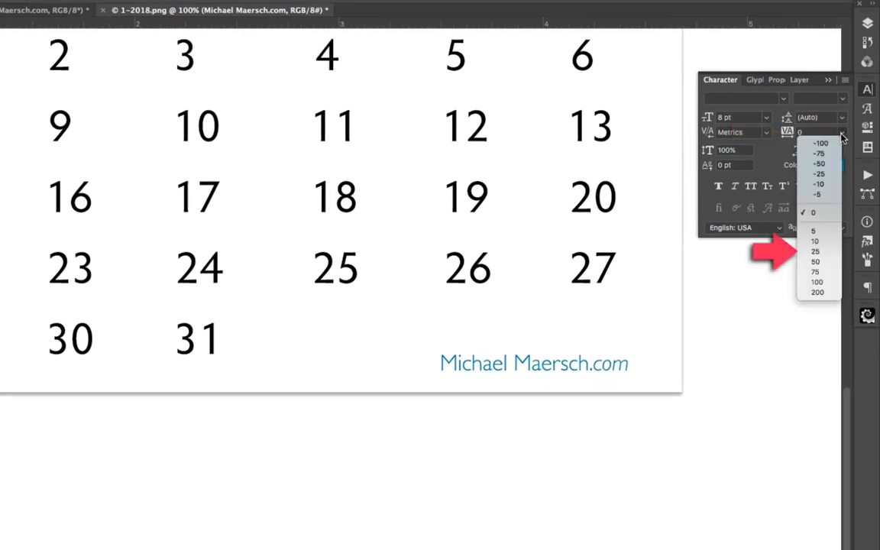
click(834, 252)
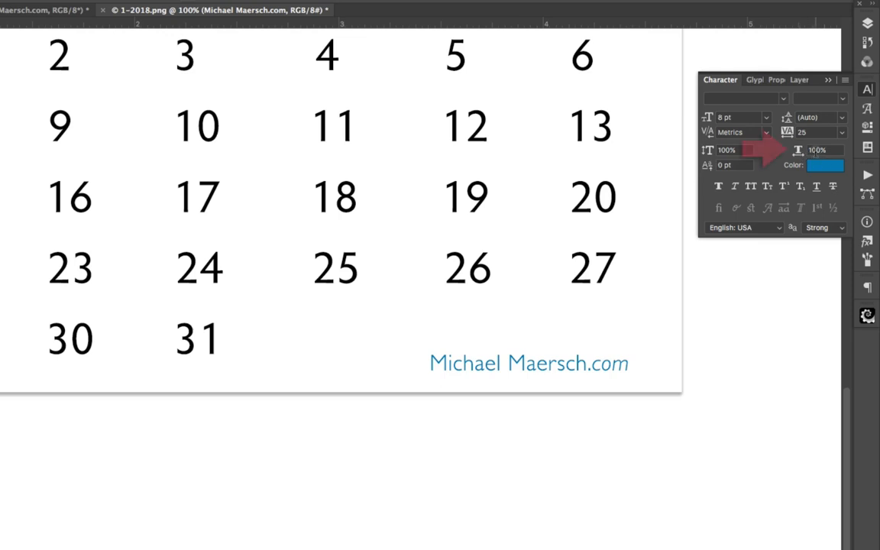
click(816, 151)
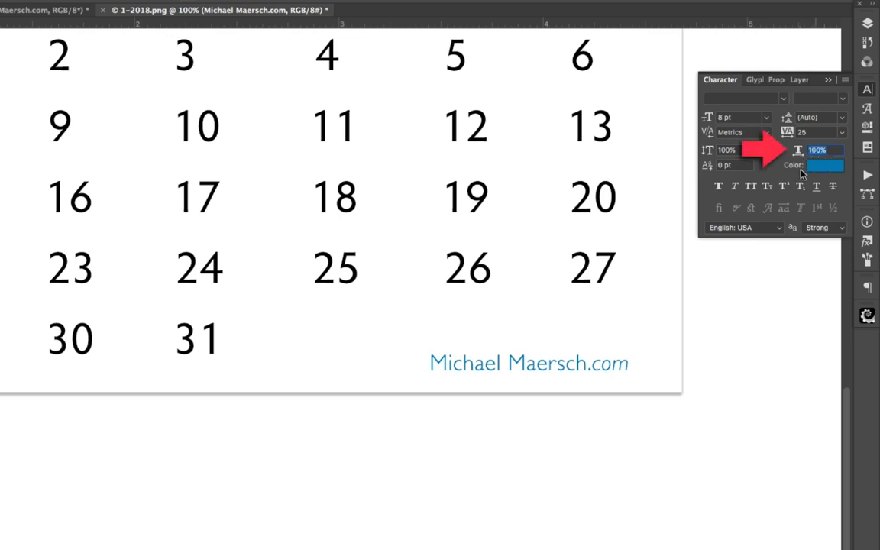
text(90)
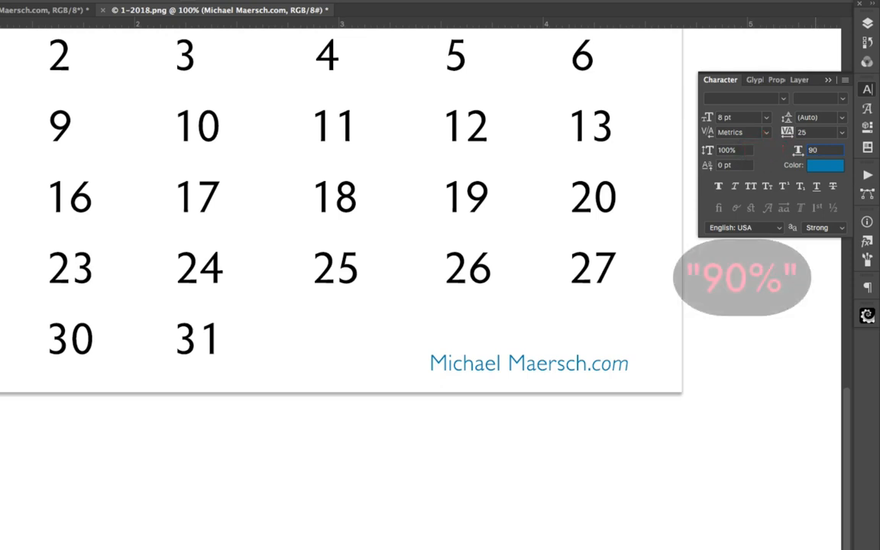
key(Return)
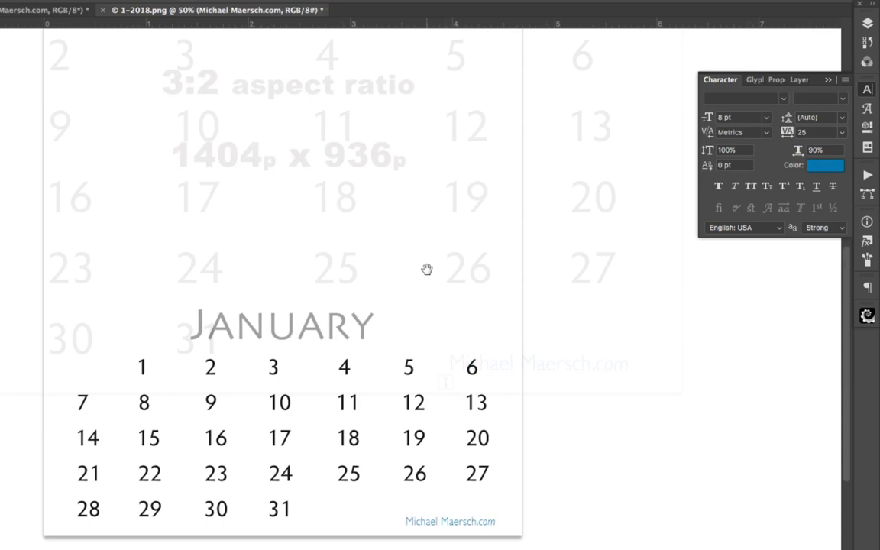
Lower the opacity of the website text layer to 45%
drag(428, 269, 533, 100)
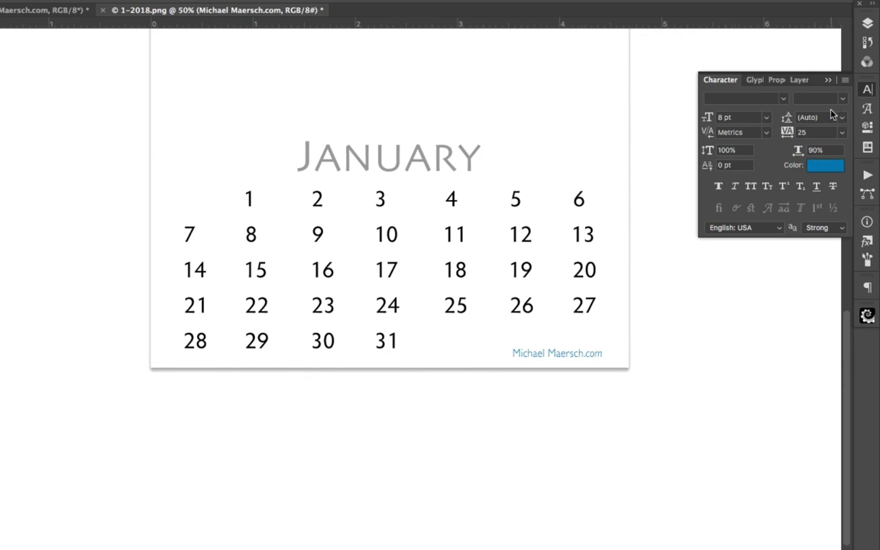
click(867, 24)
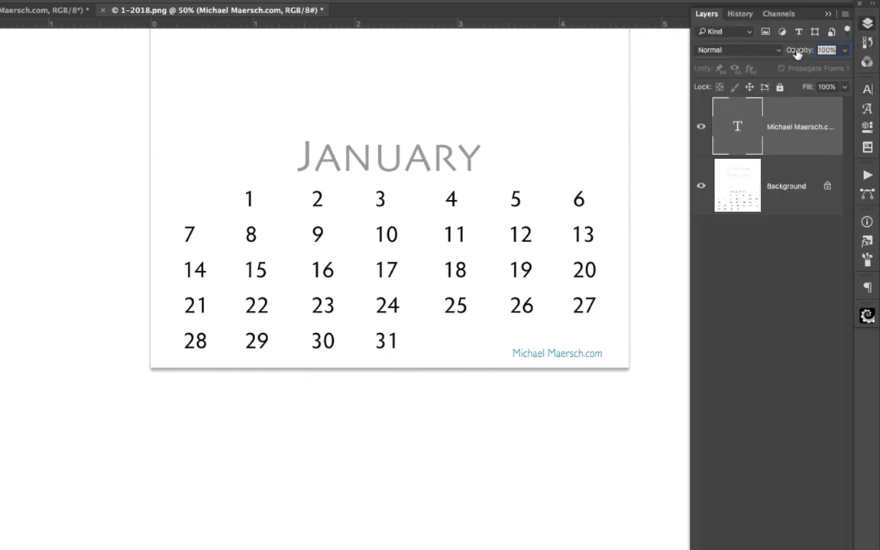
drag(797, 52, 772, 55)
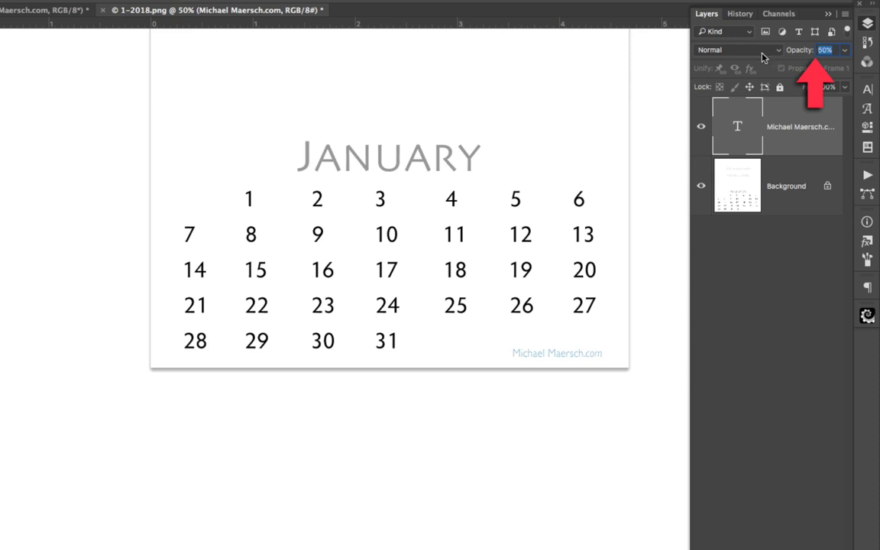
drag(762, 55, 758, 56)
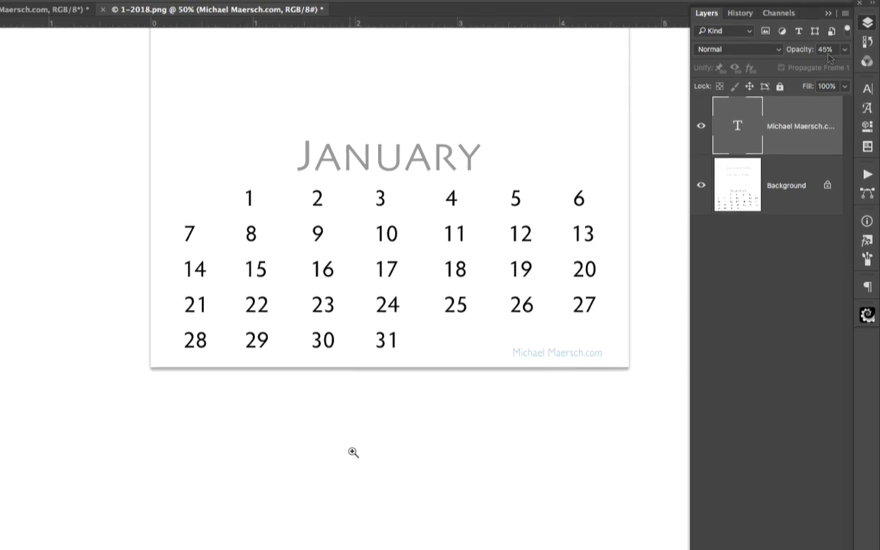
key(ctrl+plus)
key(ctrl+plus)
drag(381, 165, 364, 444)
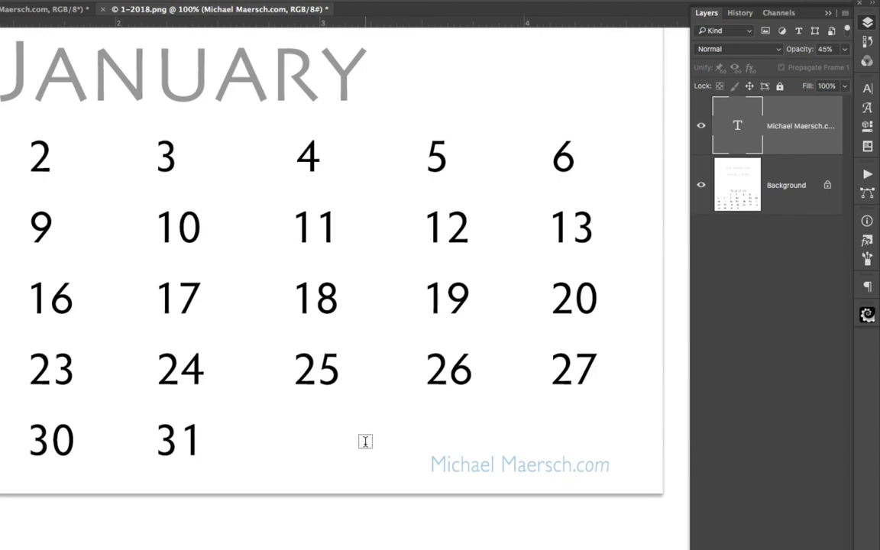
Switch to Finder and open 2-2018.png from the 2018-Calendar folder with Adobe Photoshop CC 2017
key(super+Tab)
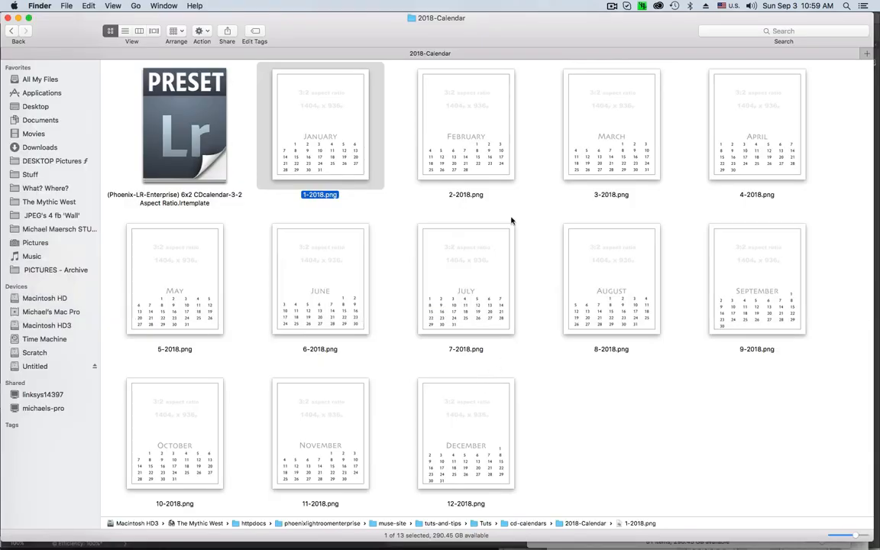
click(472, 154)
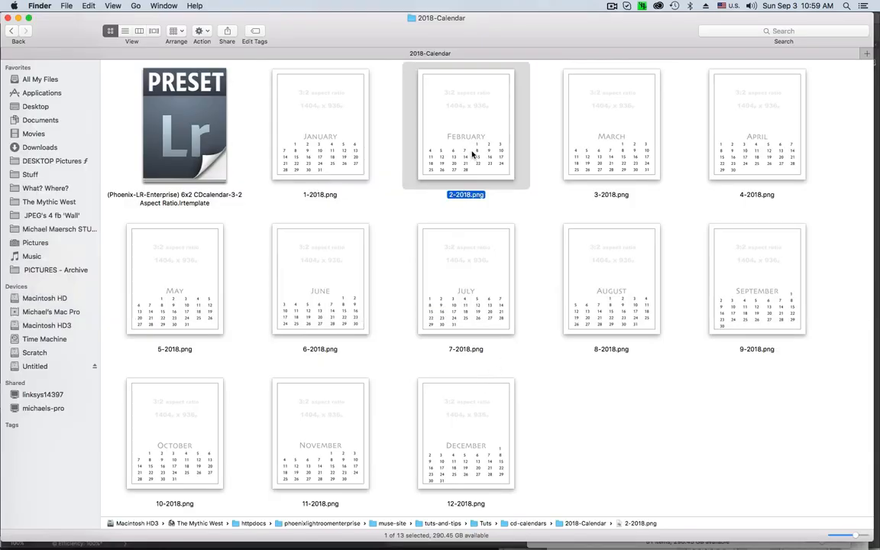
right_click(472, 154)
mouse_move(501, 166)
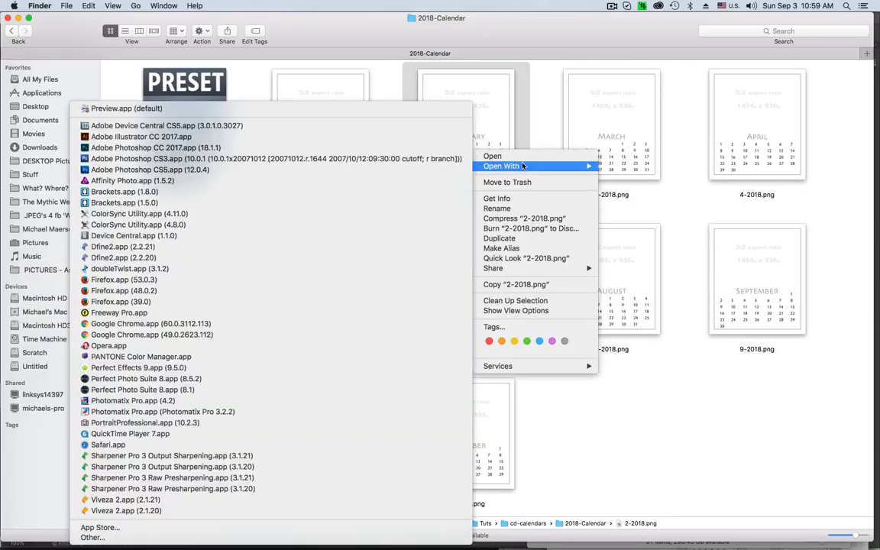
click(214, 148)
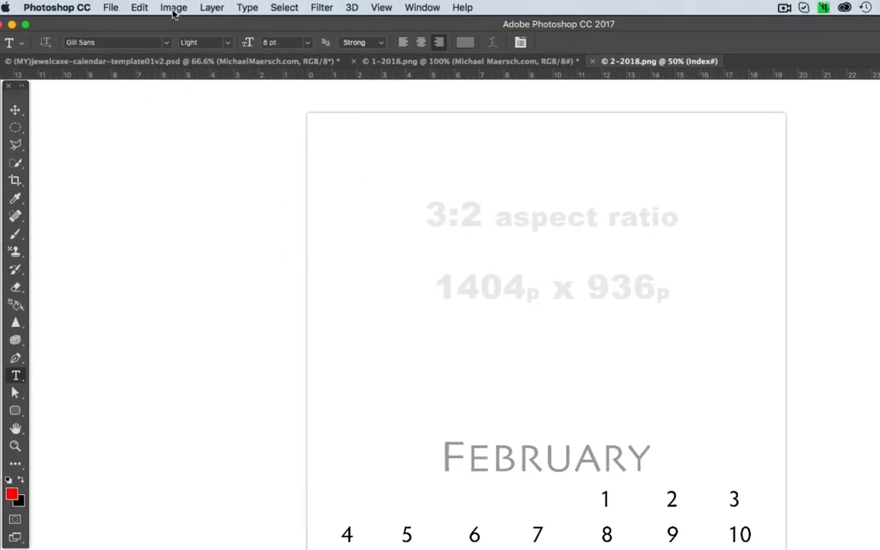
Convert the February image to RGB Color mode and place a horizontal guide just below its last row of dates
click(173, 10)
mouse_move(174, 25)
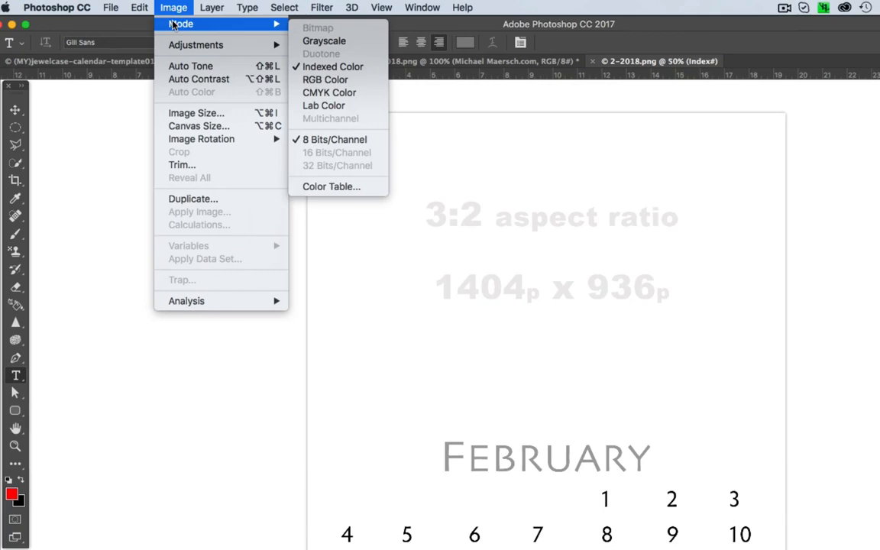
click(326, 80)
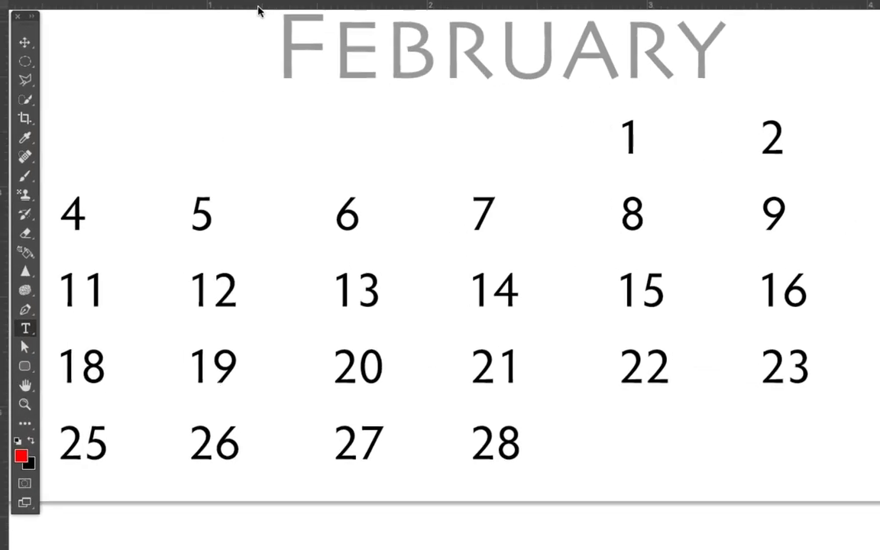
drag(191, 60, 187, 172)
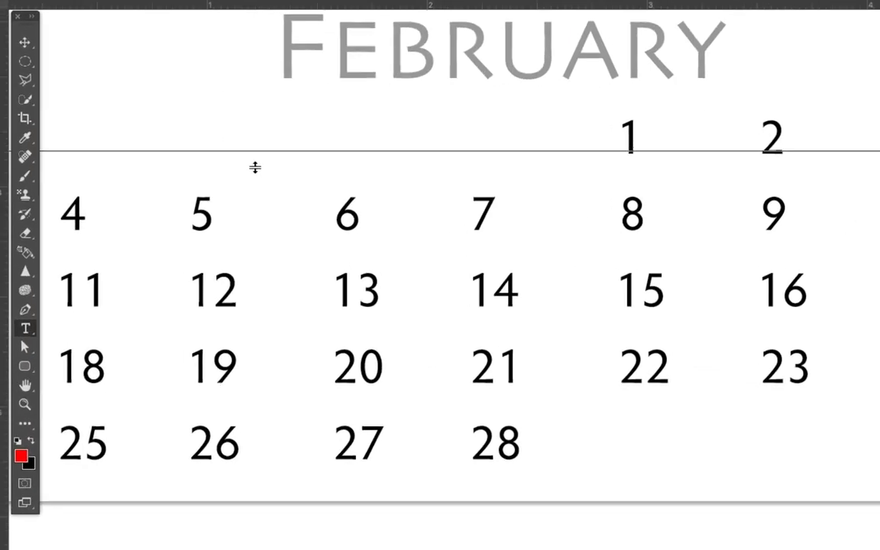
drag(255, 168, 213, 476)
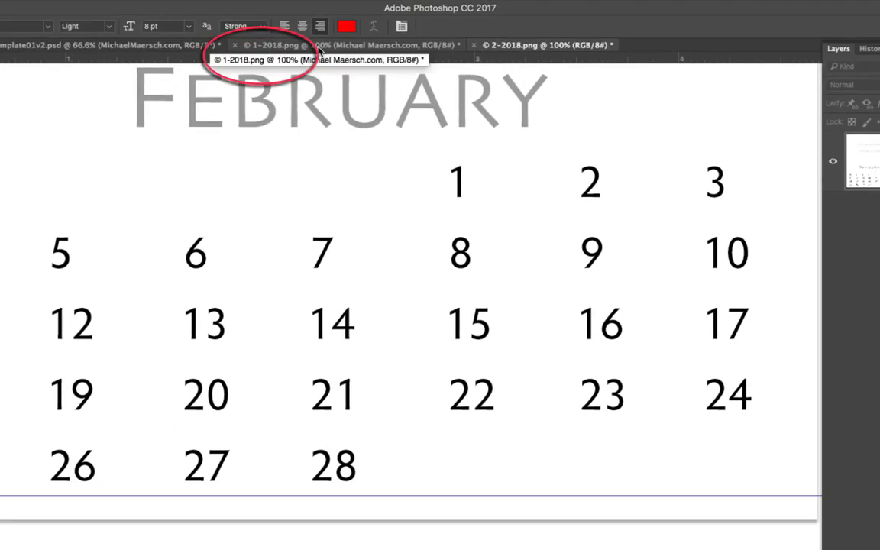
Return to the 1-2018.png document with the Move tool and label its website text layer blue
click(318, 48)
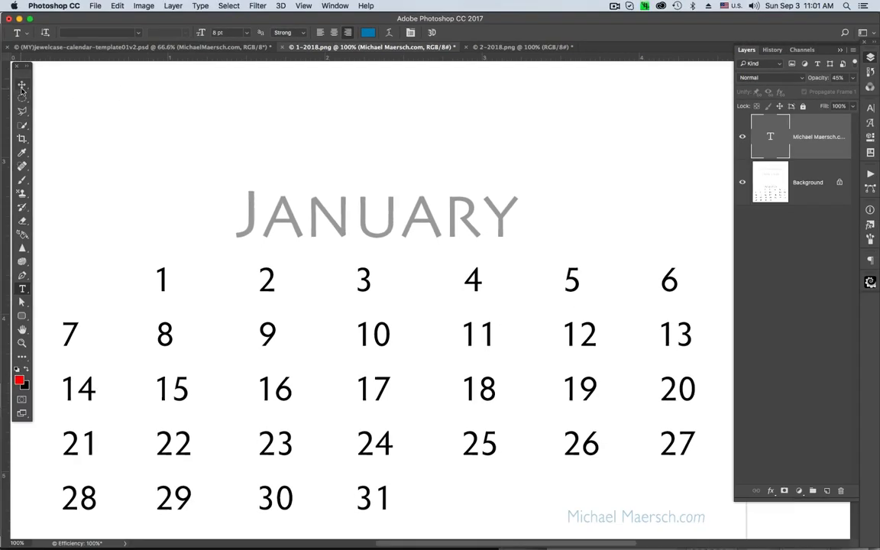
click(22, 85)
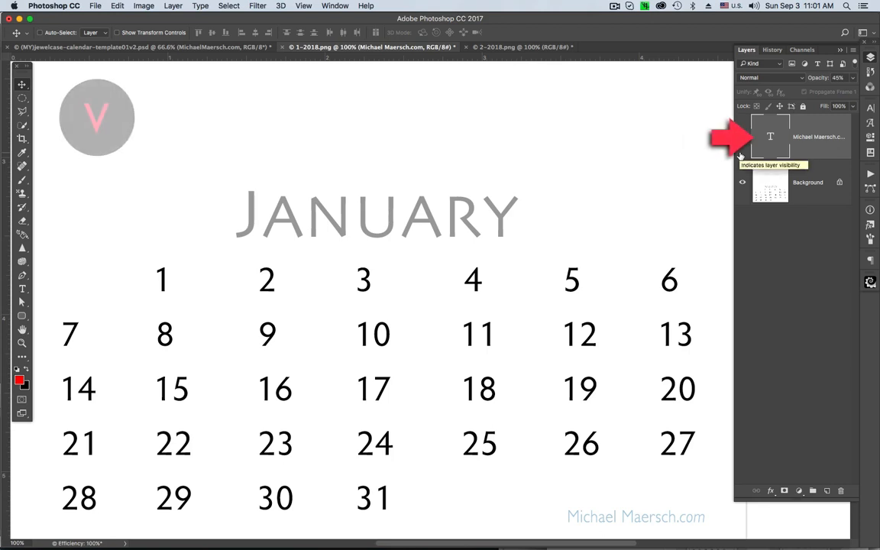
right_click(740, 153)
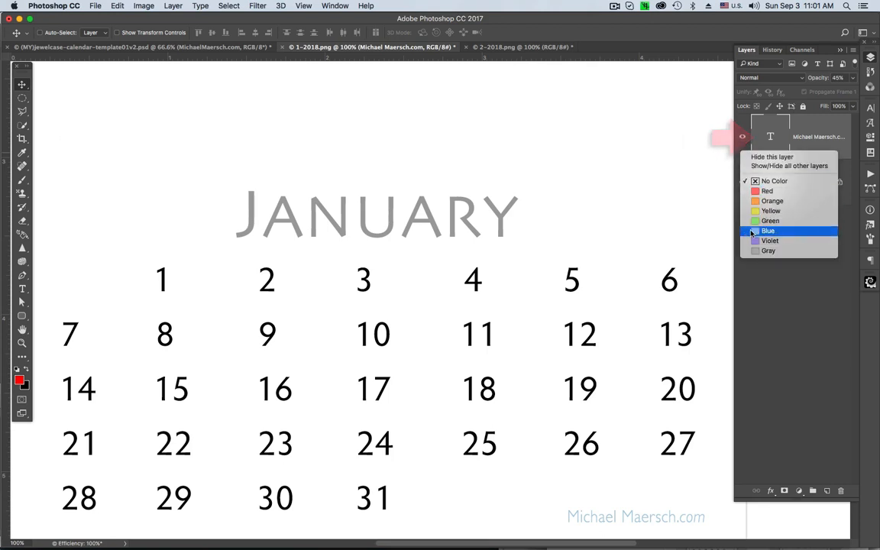
click(757, 231)
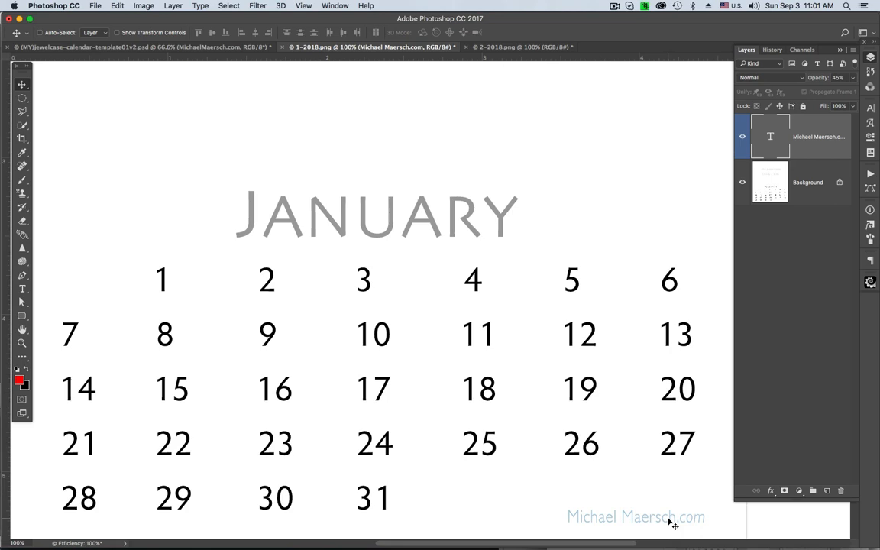
Copy the website text layer into the 2-2018.png document and position it just above the guide beneath the last two date columns
drag(671, 522, 536, 72)
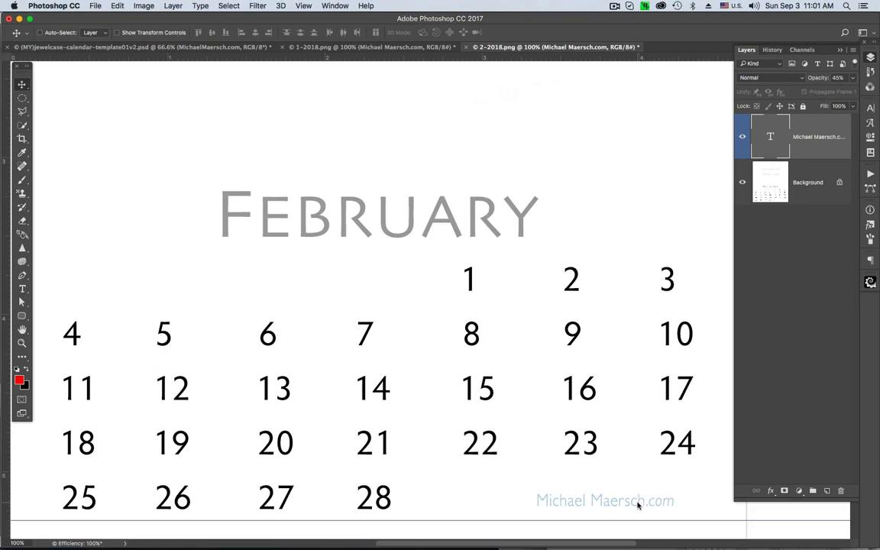
drag(638, 504, 666, 519)
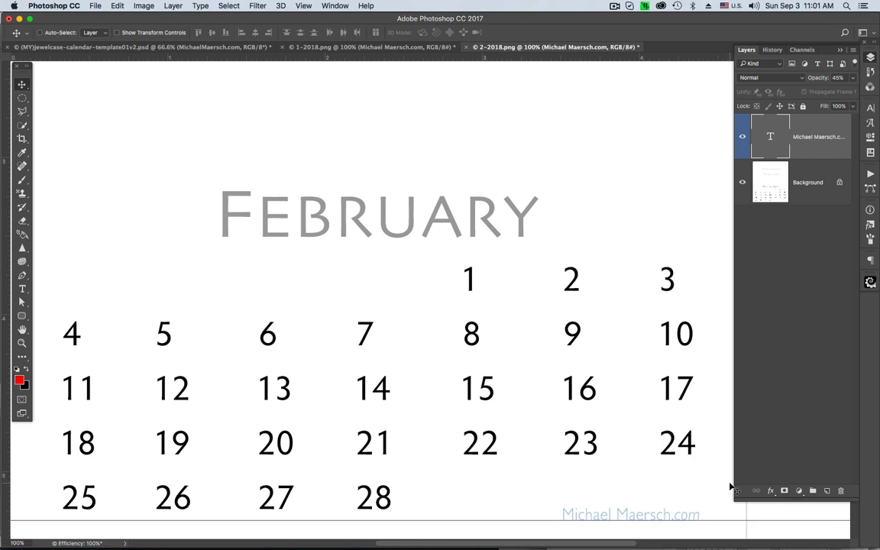
drag(515, 471, 501, 334)
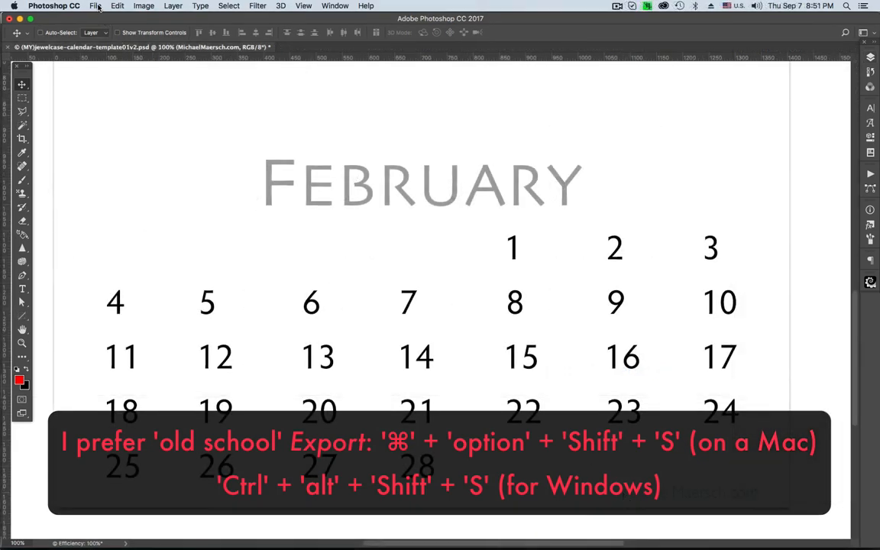
Start a Save for Web (Legacy) export of the February calendar, inspect the website text in the preview and keep the PNG-8 format
click(96, 6)
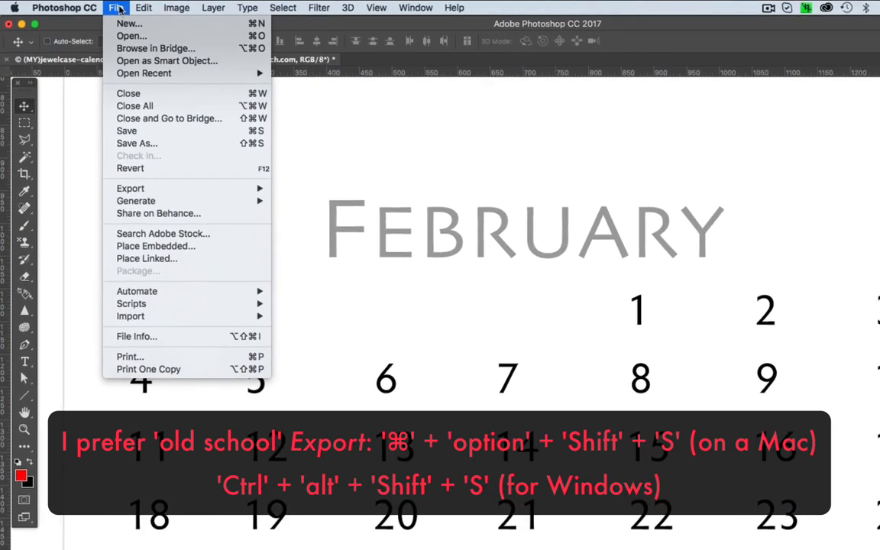
mouse_move(197, 194)
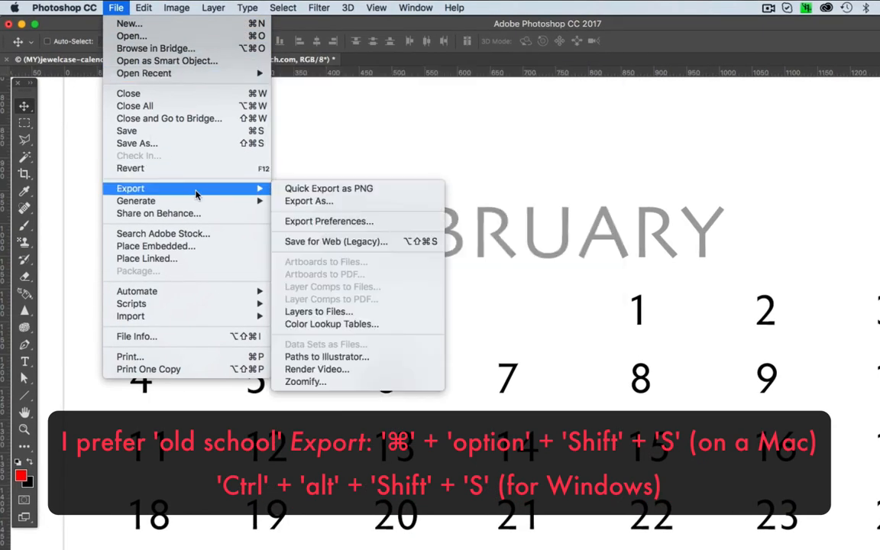
click(320, 241)
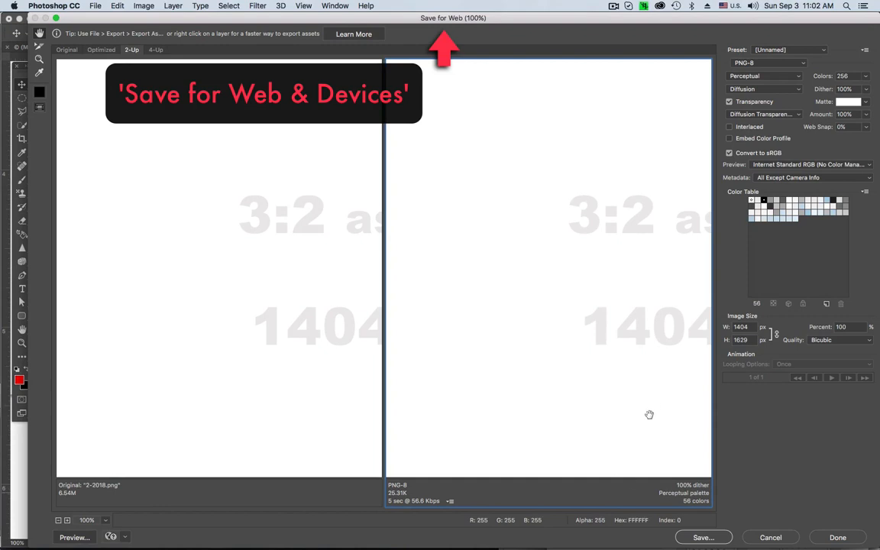
drag(653, 434, 471, 226)
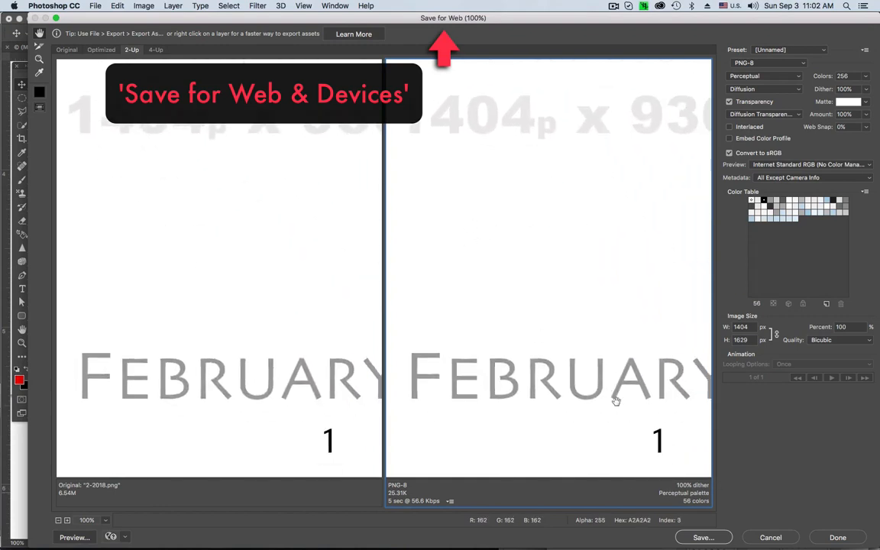
drag(642, 413, 495, 226)
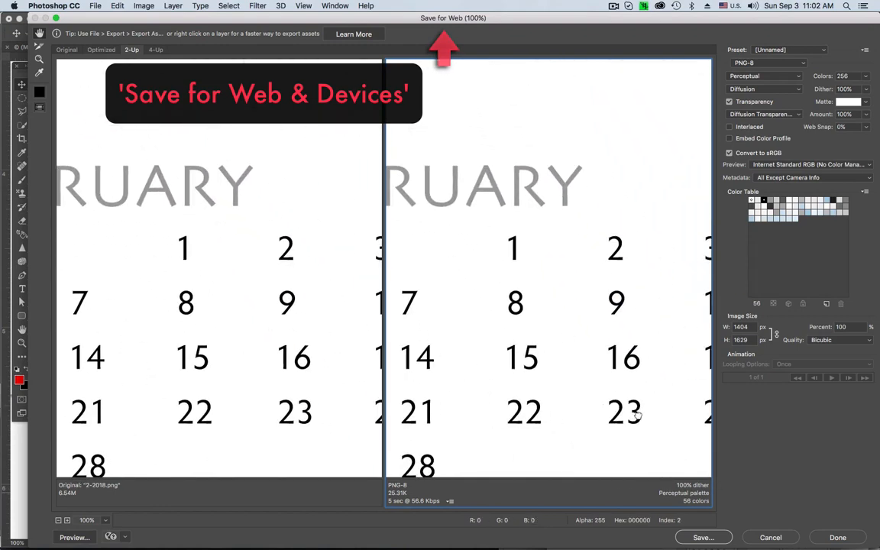
drag(634, 305, 558, 271)
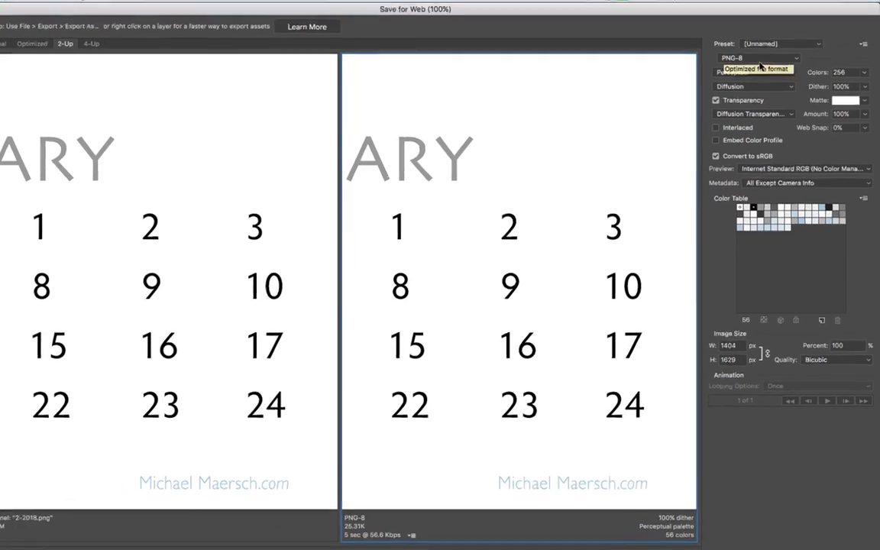
click(782, 50)
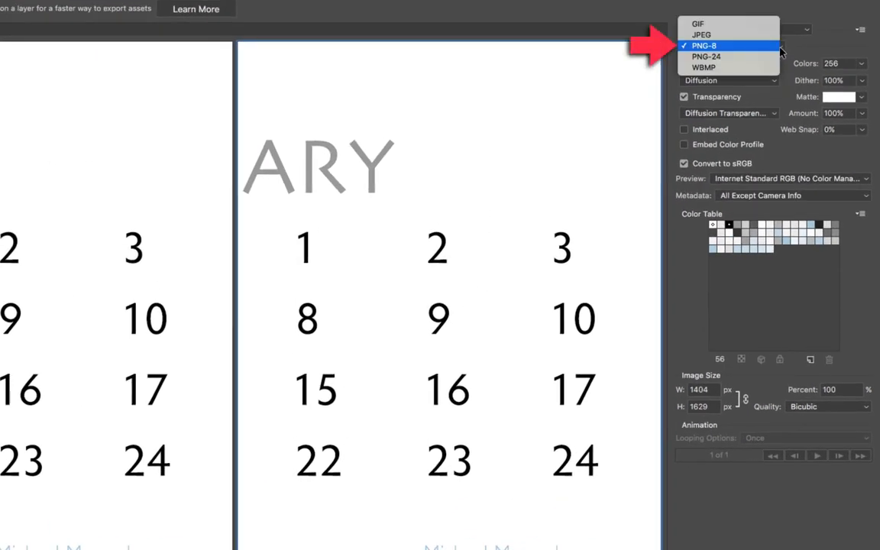
click(779, 48)
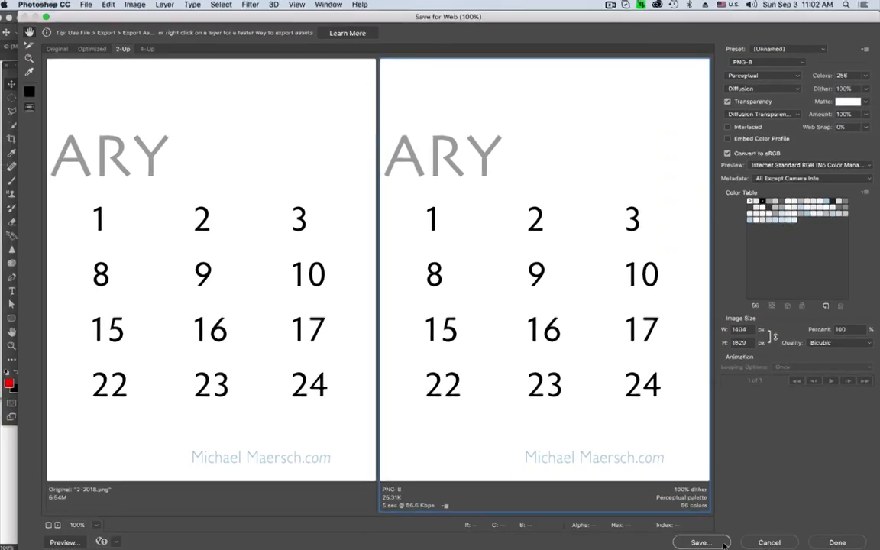
Save the optimized image as 2-2018.png in the 2018-Calendar folder, replacing the existing file
click(725, 540)
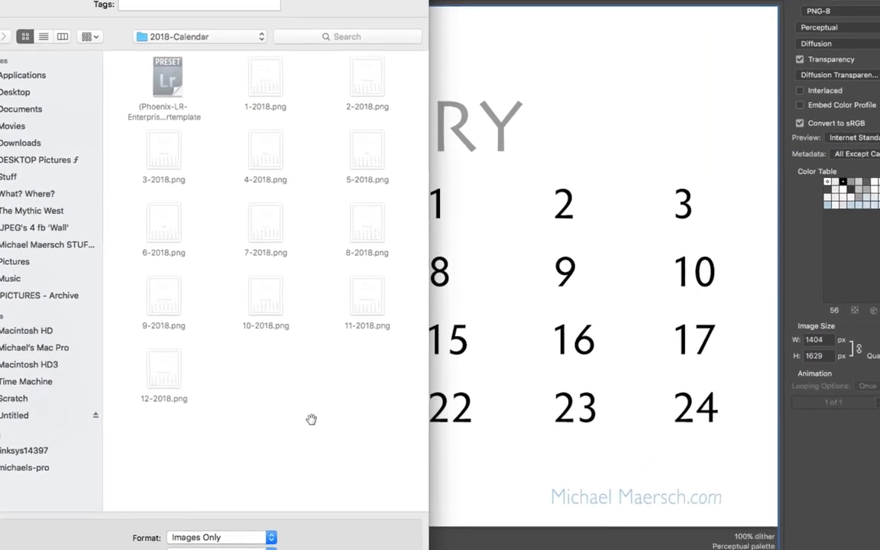
click(407, 537)
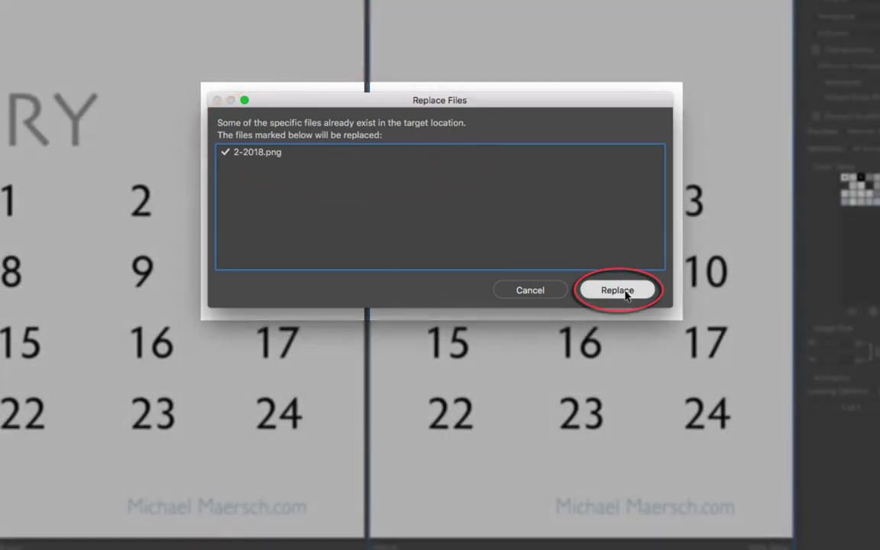
click(625, 294)
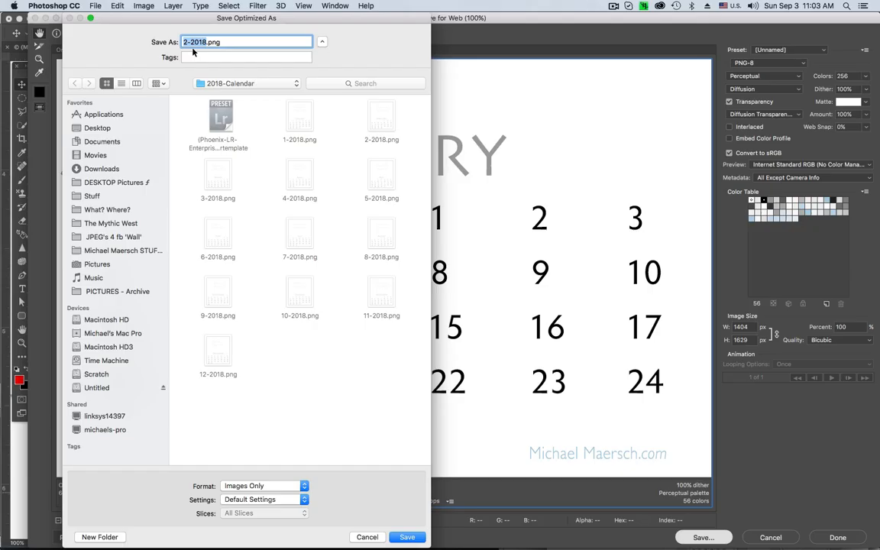